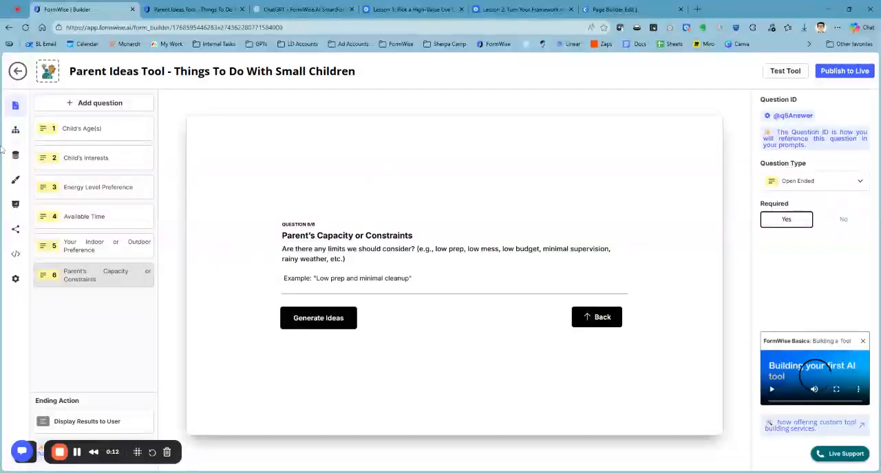
Step: Set the response title of the Screen Free Ideas prompt step to "Here are some ideas!" in the tool's workflow
click(15, 129)
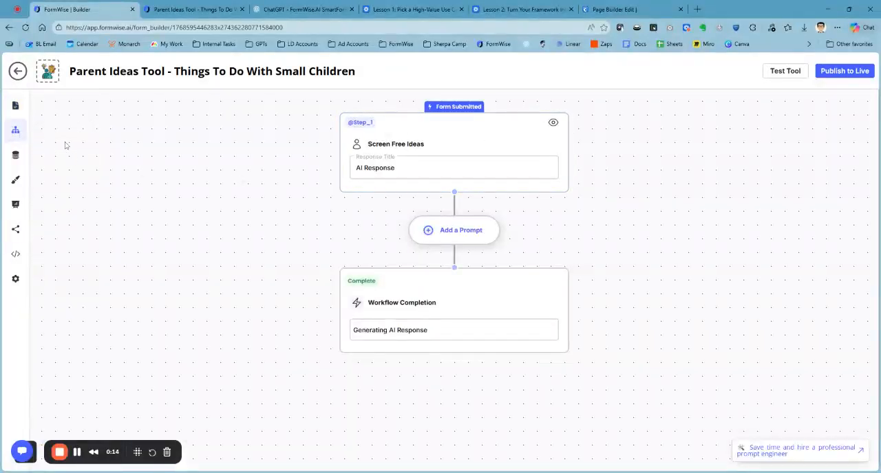
click(193, 9)
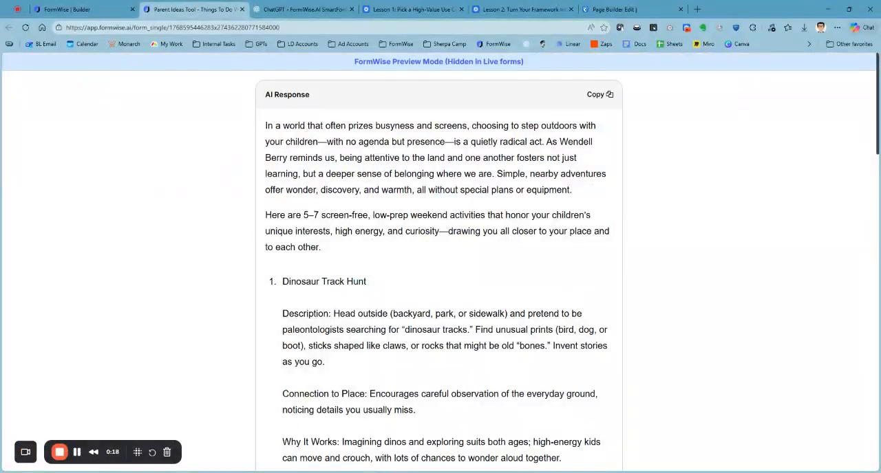
drag(329, 96, 266, 95)
drag(330, 95, 275, 95)
click(254, 86)
click(97, 9)
drag(428, 167, 355, 168)
text(T)
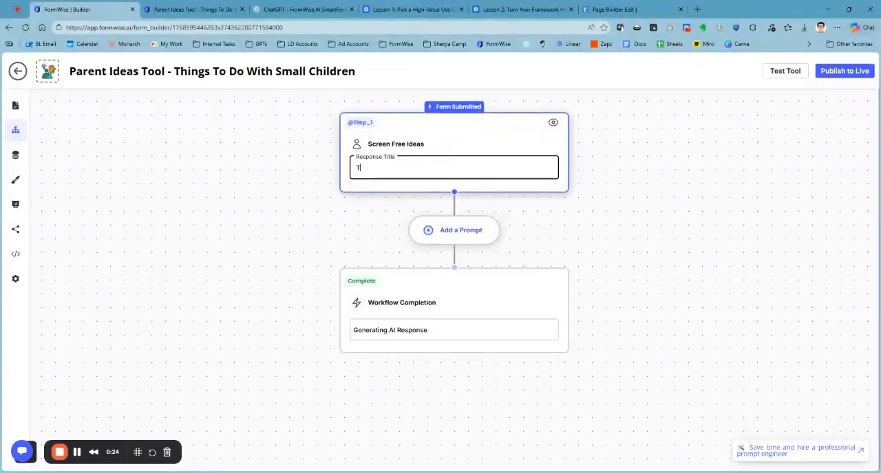
text(ere are some ideas!)
Step: Publish the tool live and check the updated response title in its preview
click(844, 71)
click(196, 9)
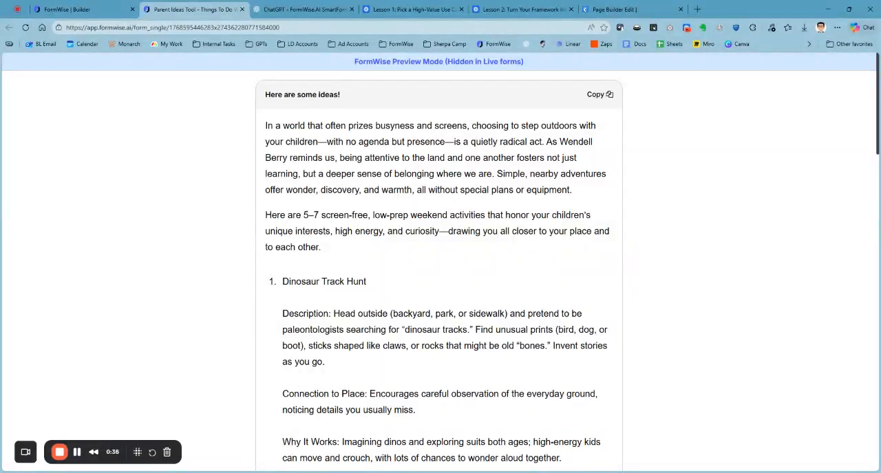
click(100, 10)
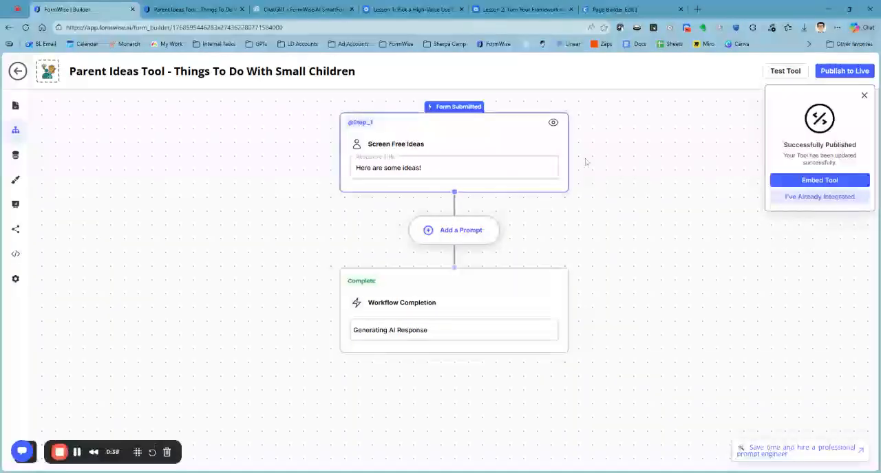
Step: Review the tool's questions and the available design themes
click(16, 105)
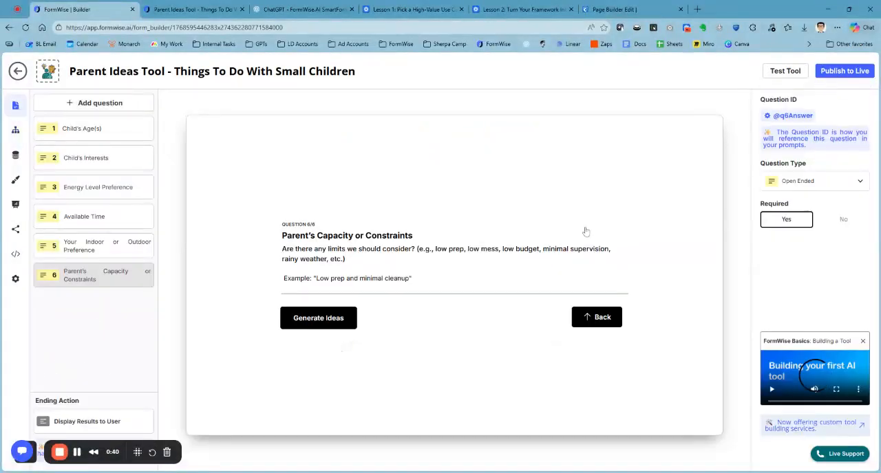
click(17, 180)
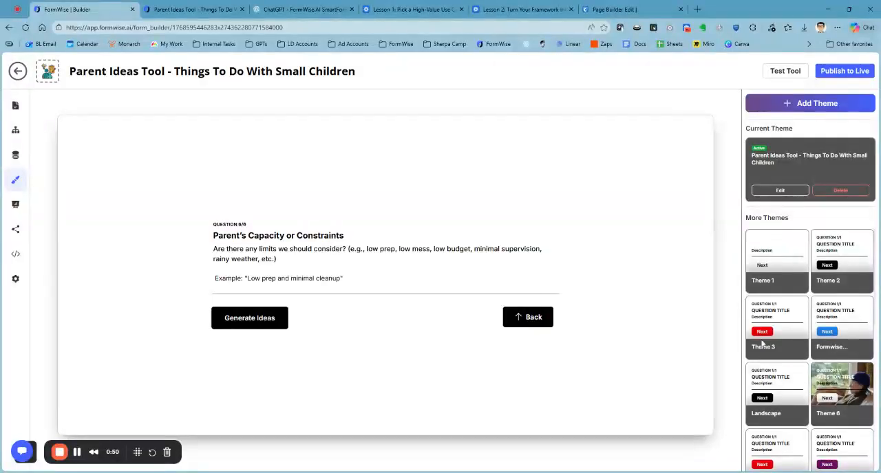
mouse_move(800, 333)
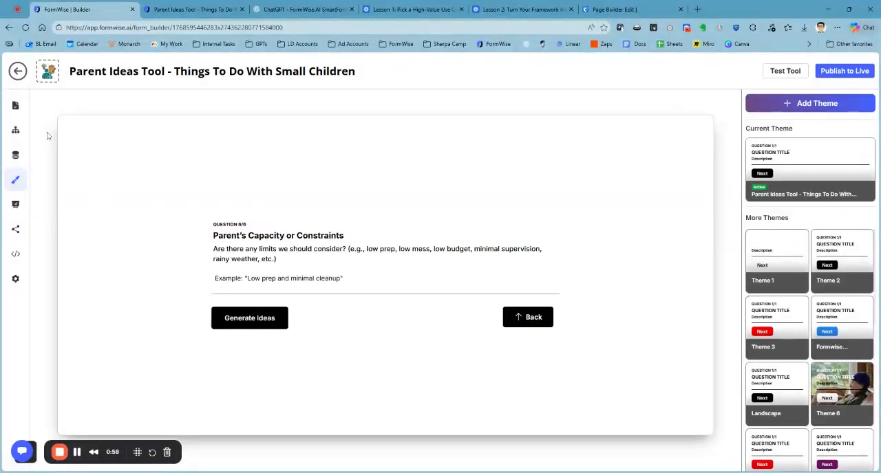
click(15, 105)
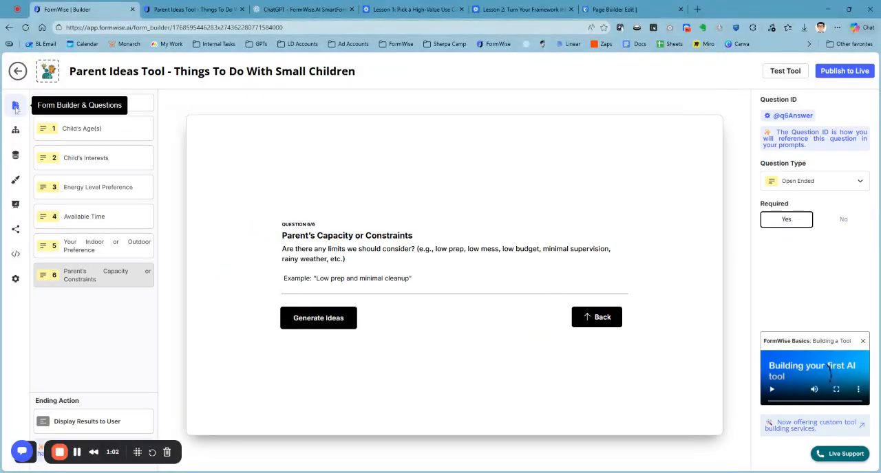
Step: Publish the tool live and display its embed codes
click(836, 80)
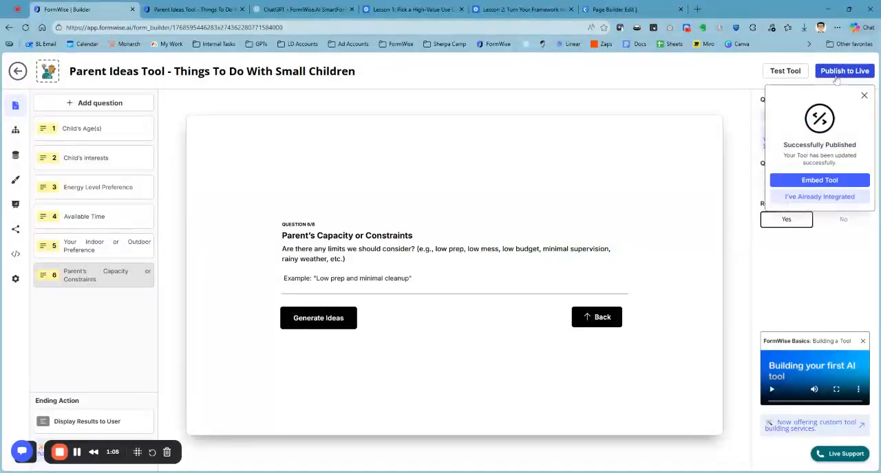
click(812, 181)
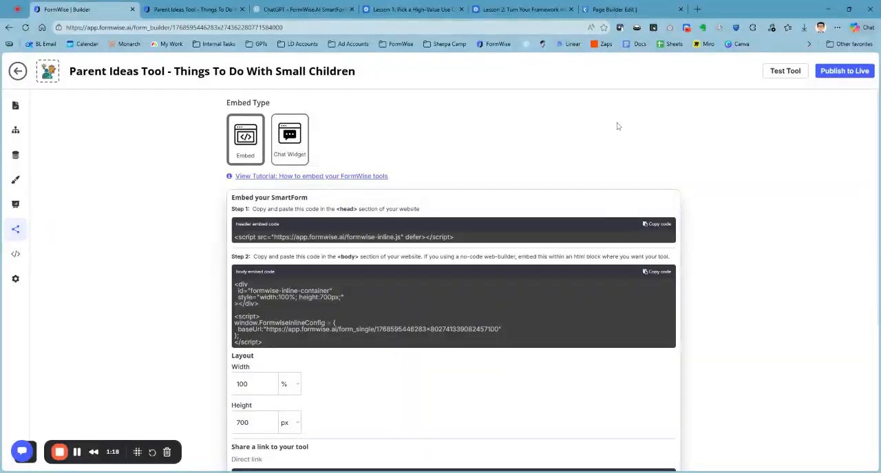
Step: Switch to the LeadDragon page builder and add a blank section with a headline element to the empty funnel page
click(619, 9)
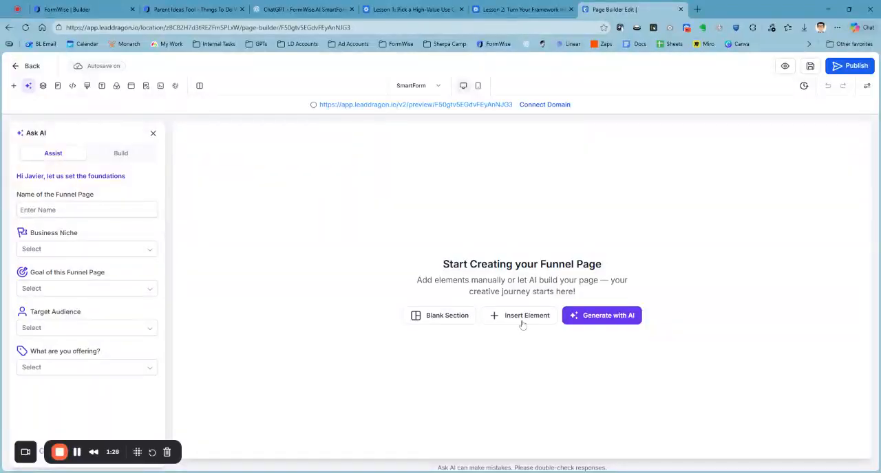
click(467, 319)
click(521, 154)
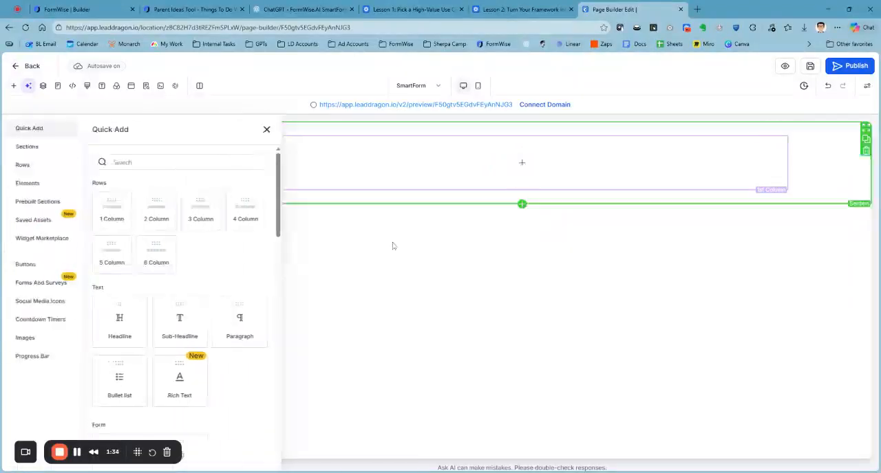
click(121, 320)
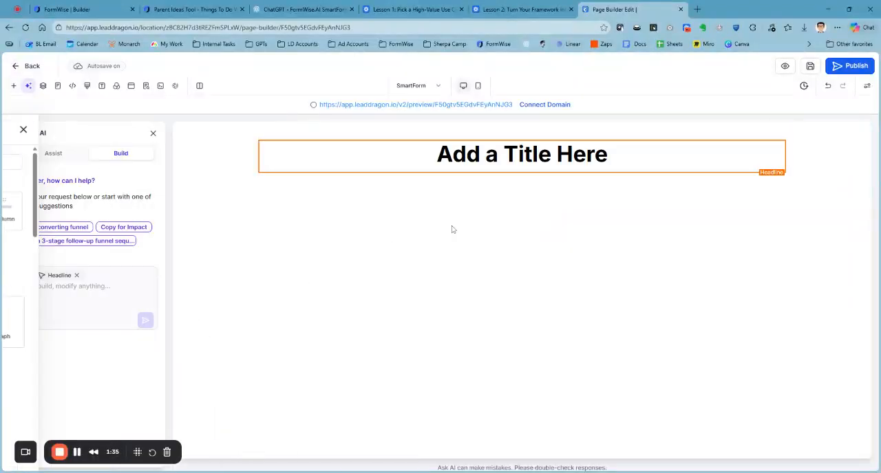
Step: Add a one-column row below the headline section and place a custom Code element in it
click(521, 191)
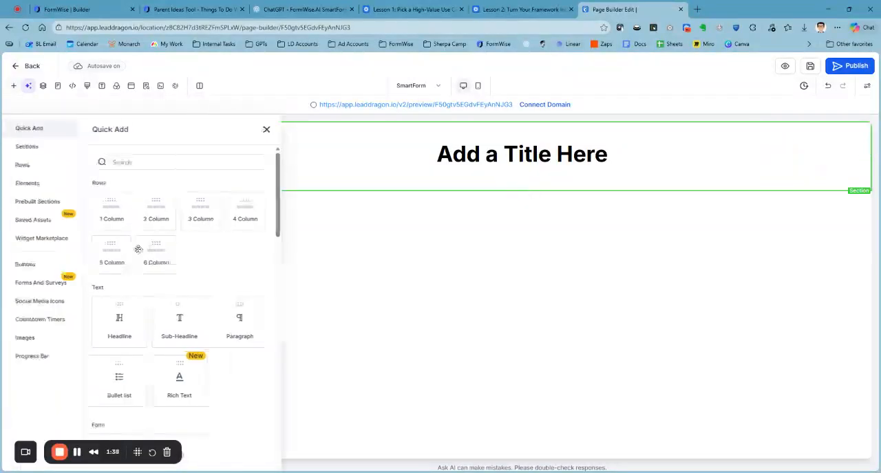
click(111, 210)
click(193, 163)
text(code)
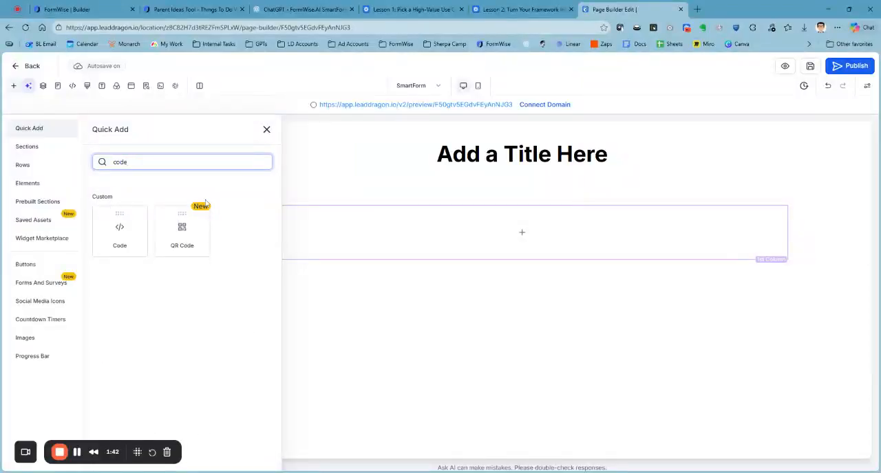
click(119, 229)
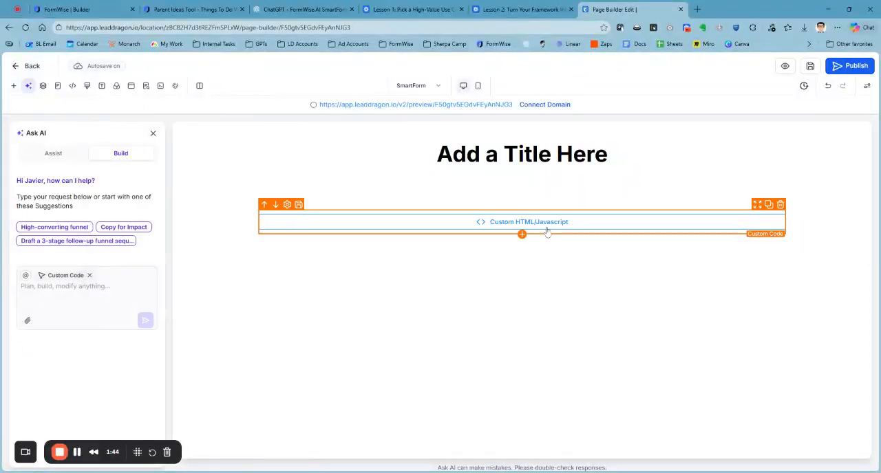
Step: Insert a Sub-Headline element directly beneath the headline
click(522, 183)
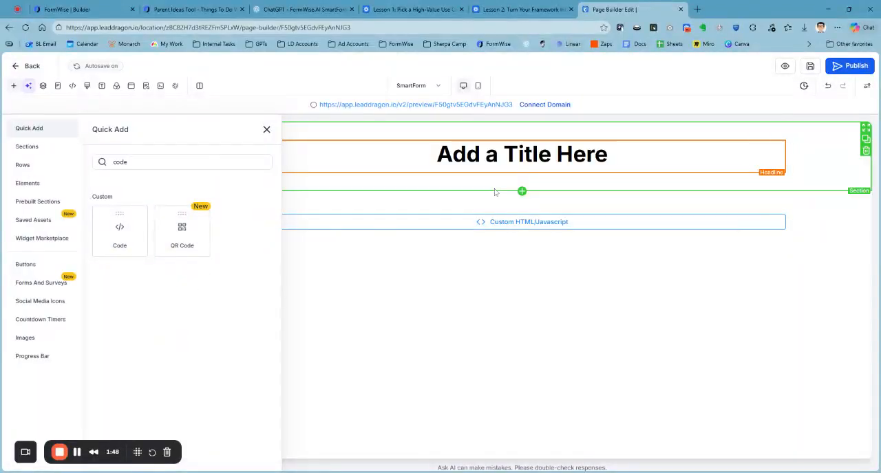
double_click(120, 162)
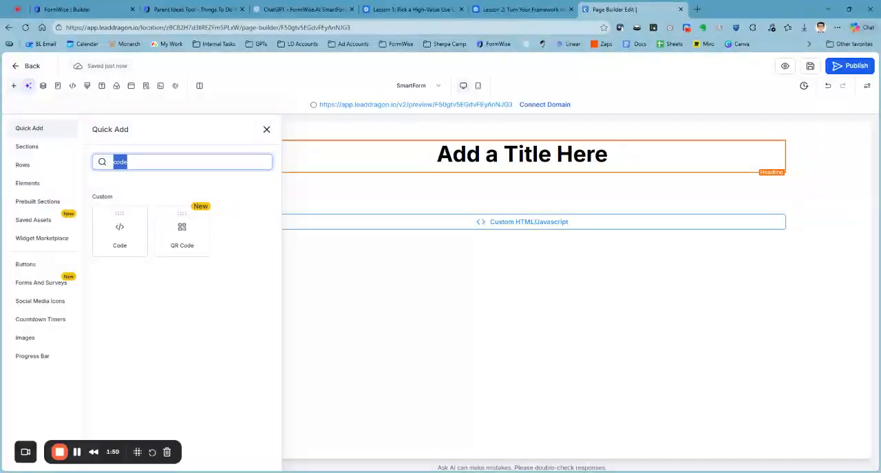
key(BackSpace)
click(178, 317)
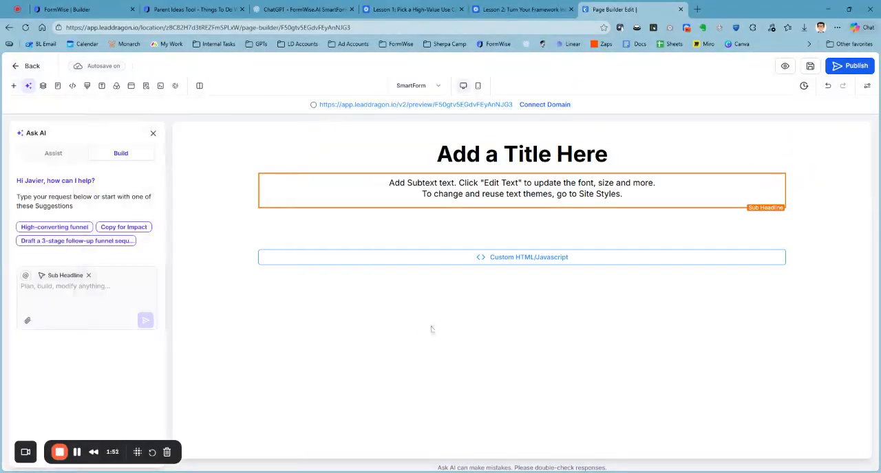
click(532, 238)
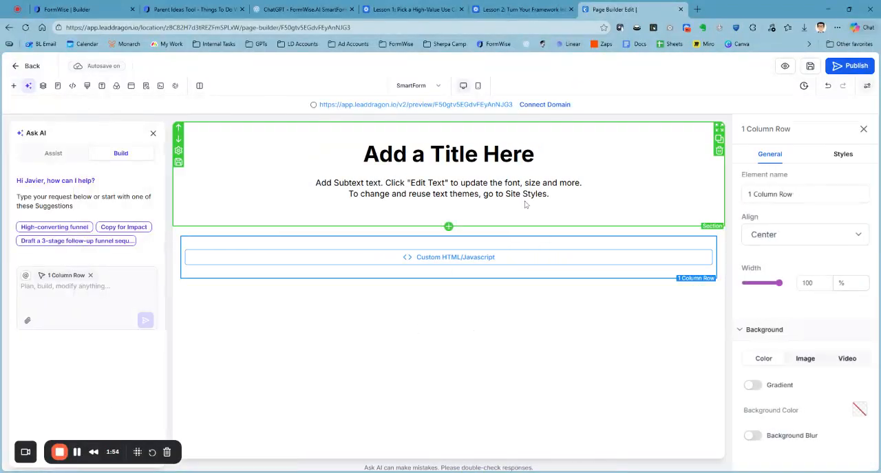
Step: Switch to ChatGPT and submit "give me copy for a landing page, just a headline and a subtext please for parents to see"
click(308, 9)
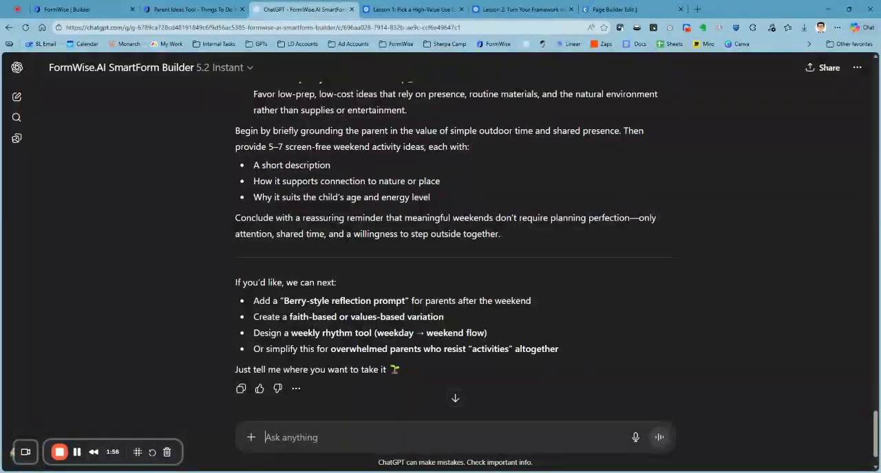
text(give me copy )
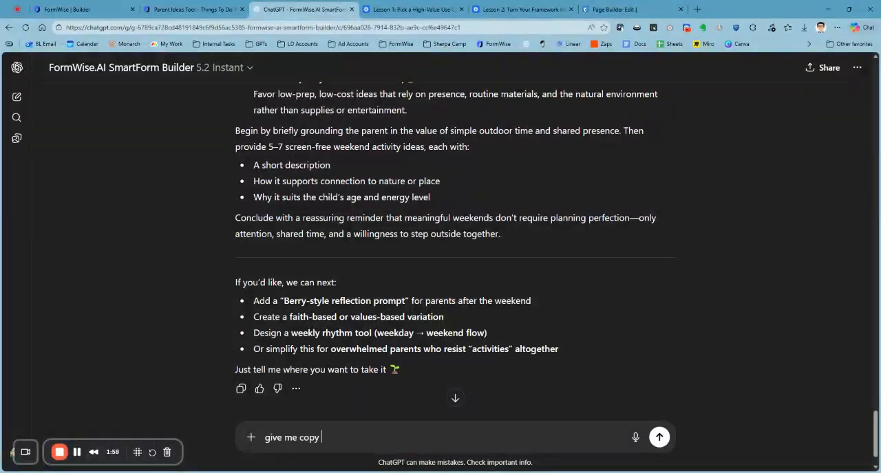
text(for a landing page, )
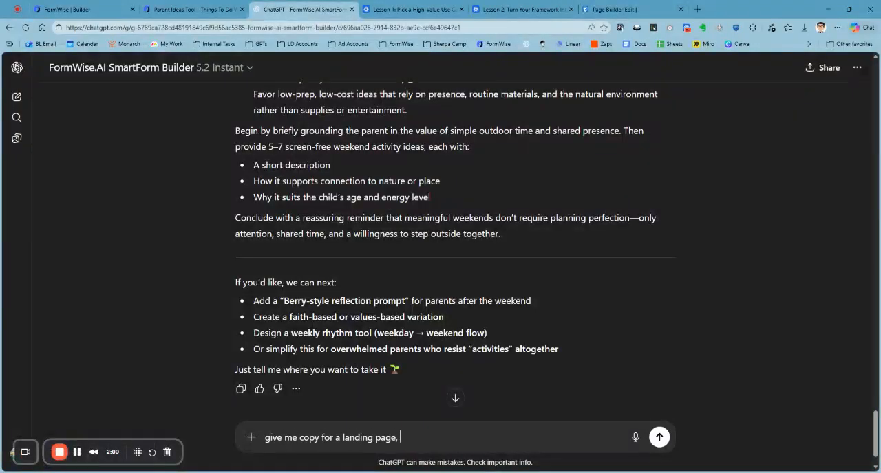
text(just a headline and a subtext please for par)
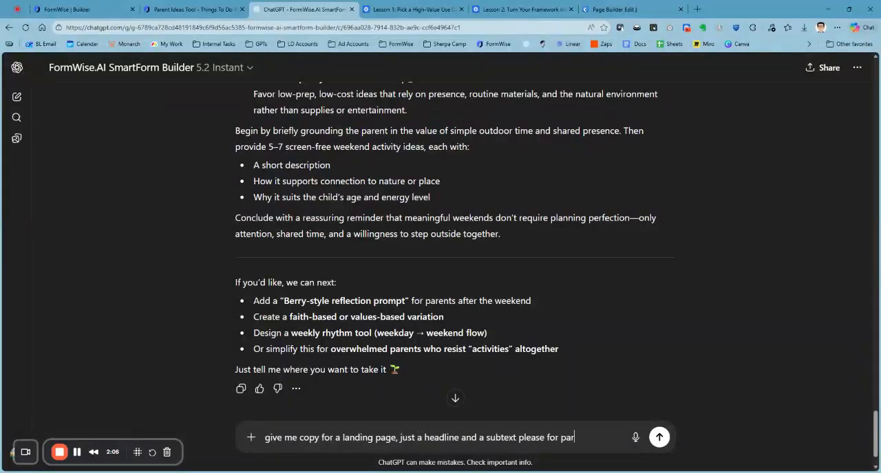
text(ents to see)
key(Return)
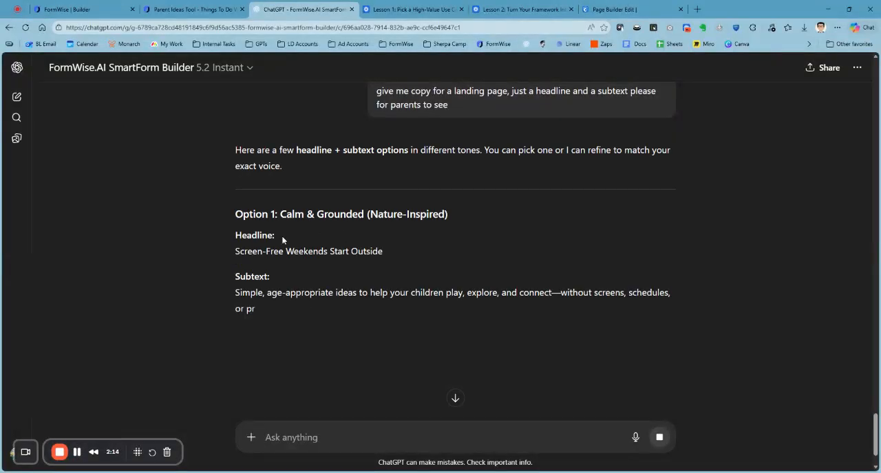
Step: Copy the Option 2 headline and replace the page builder's headline with "Not Every Weekend Needs a Plan—Just Fresh Air"
scroll(437, 254, down, 1)
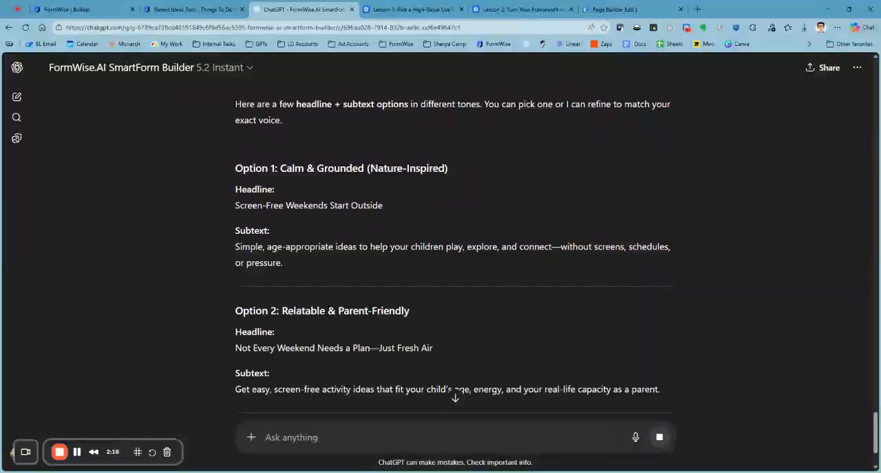
triple_click(308, 205)
triple_click(406, 348)
key(ctrl+c)
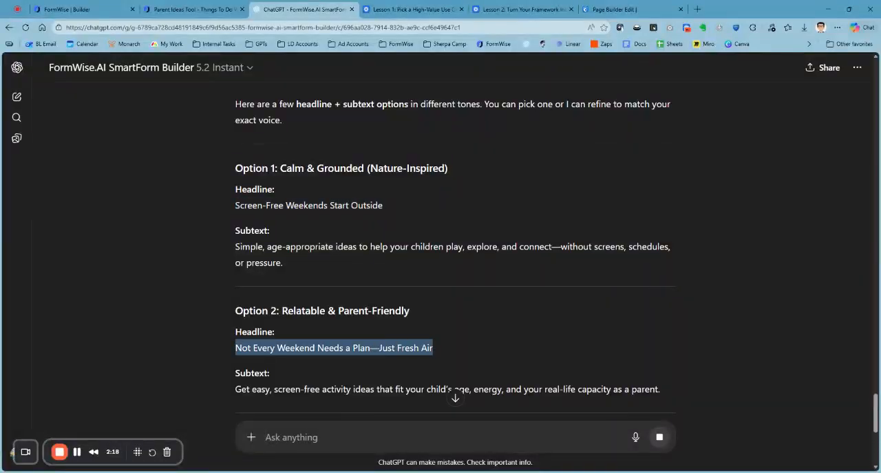
click(605, 14)
triple_click(463, 157)
key(ctrl+v)
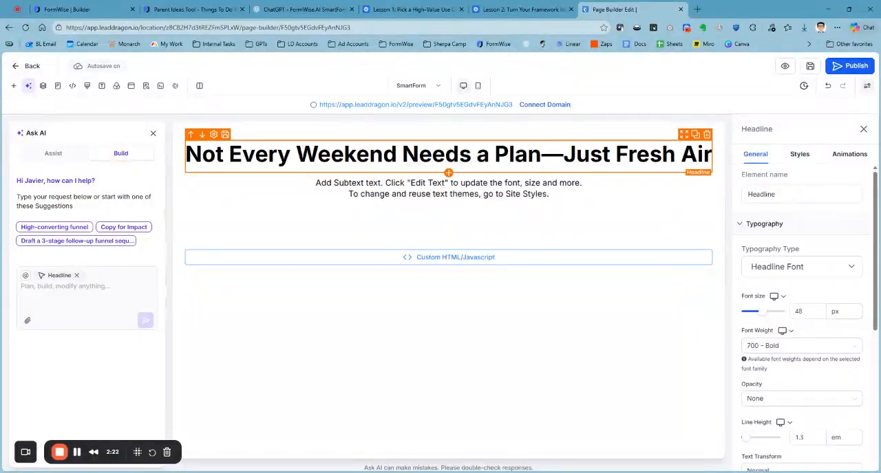
Step: Replace the sub-headline with ChatGPT's Option 2 subtext, "Get easy, screen-free activity ideas that fit your child's age, energy, and your real-life capacity as a parent."
click(563, 194)
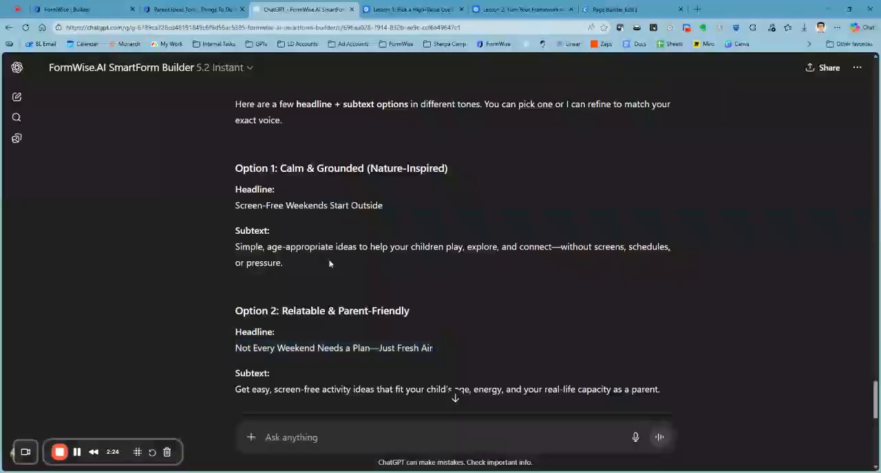
click(303, 9)
triple_click(289, 389)
key(ctrl+c)
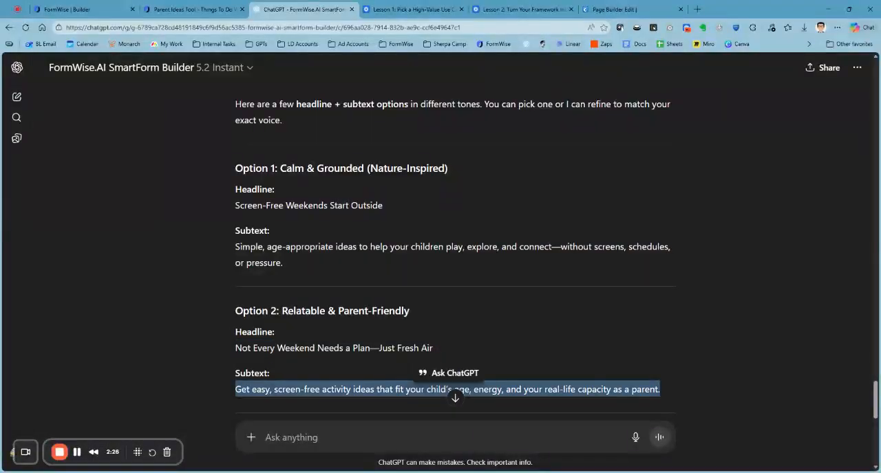
click(623, 9)
triple_click(462, 194)
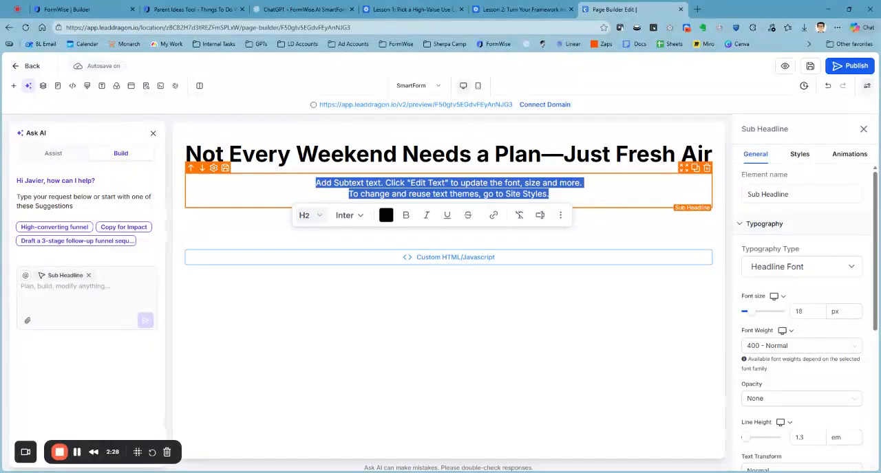
key(ctrl+v)
click(528, 212)
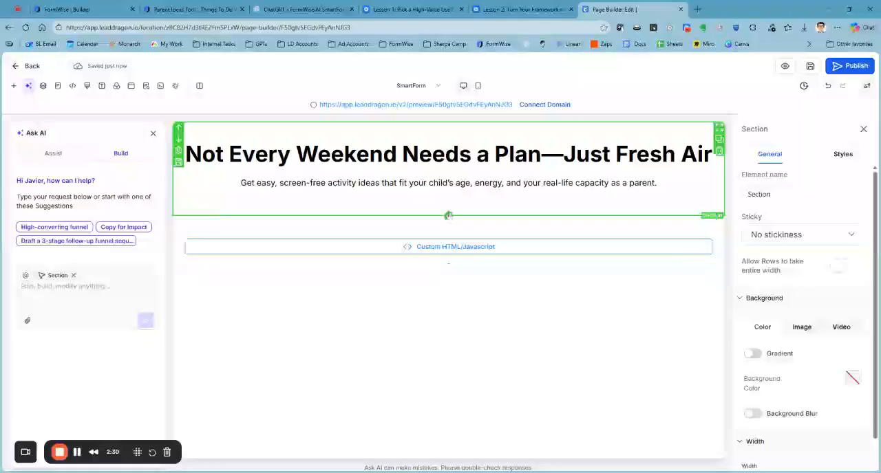
Step: Copy FormWise's body embed code and save it as the HTML of the landing page's Custom Code element
click(417, 252)
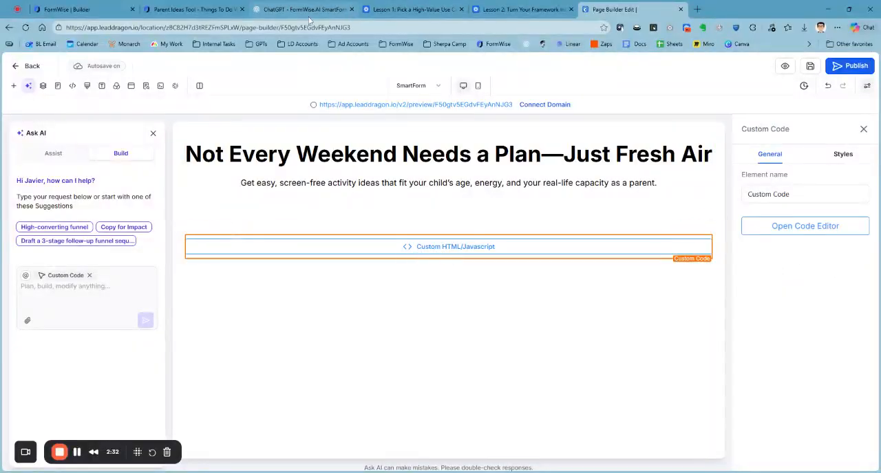
click(118, 10)
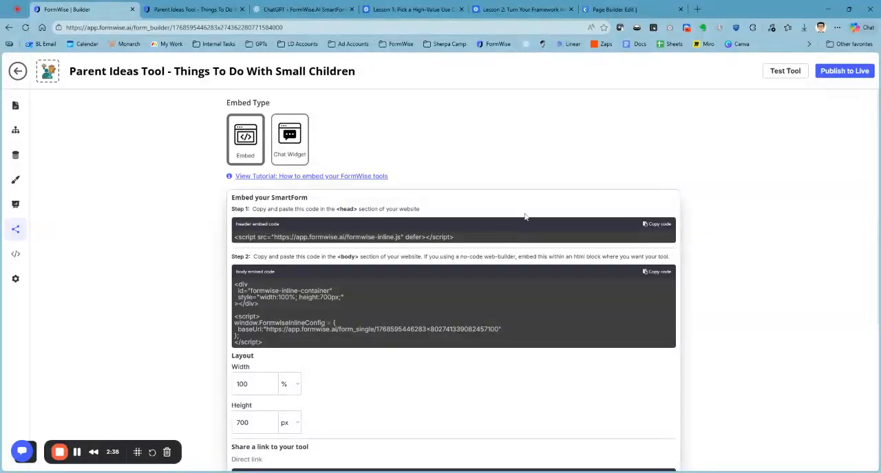
click(657, 272)
click(616, 10)
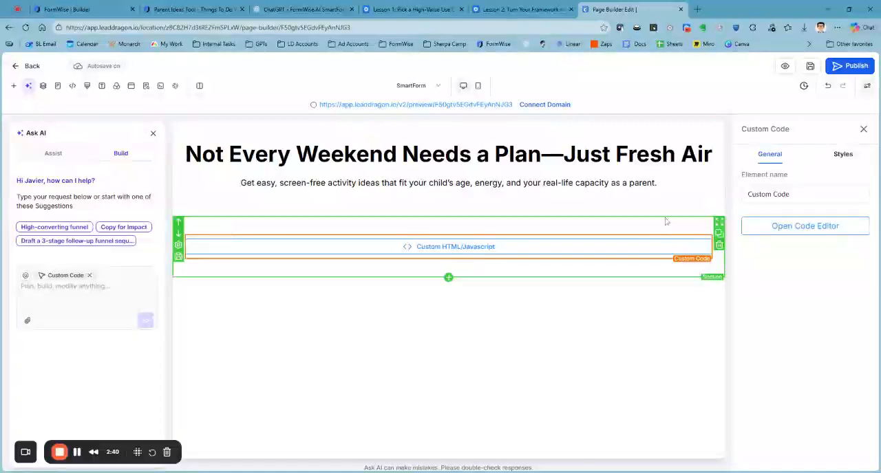
click(764, 225)
key(ctrl+v)
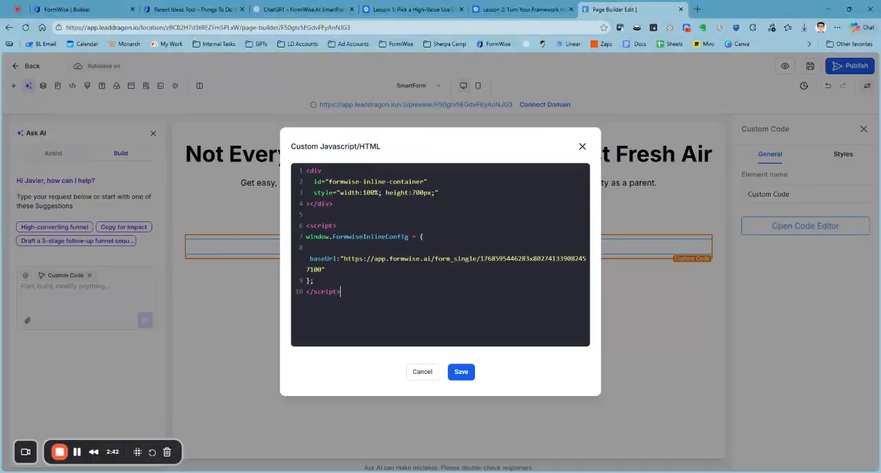
click(461, 374)
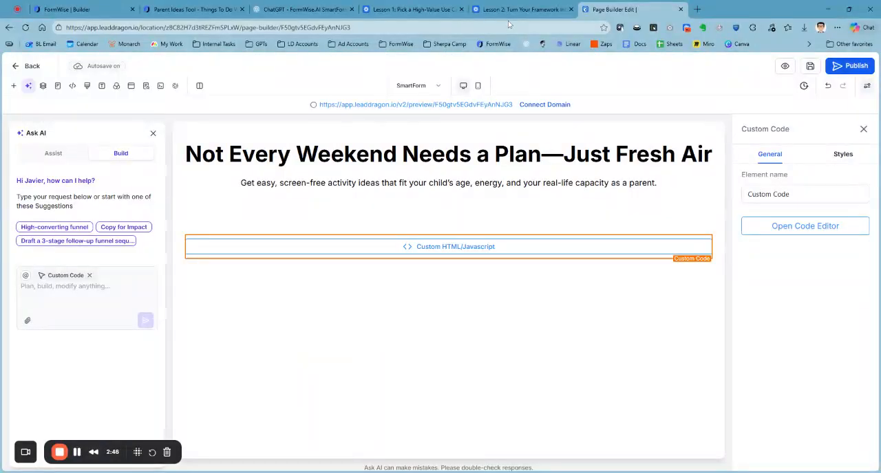
Step: Copy FormWise's header embed code and save it as the landing page's header tracking code
click(67, 9)
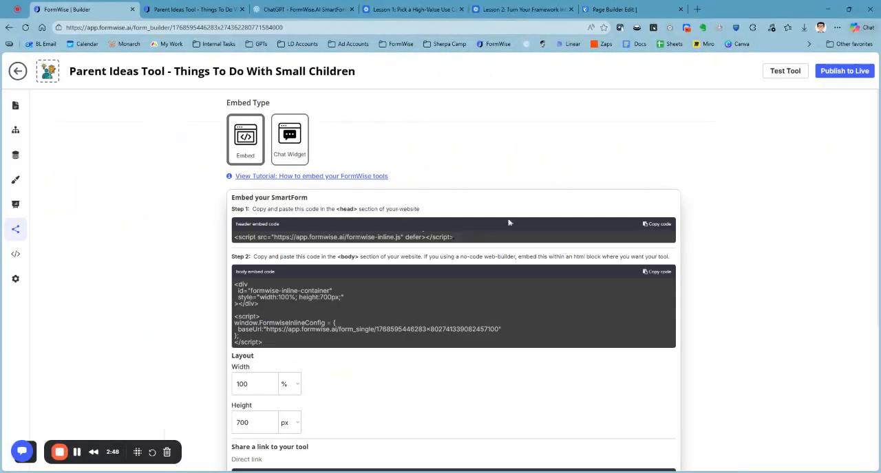
click(657, 225)
click(613, 9)
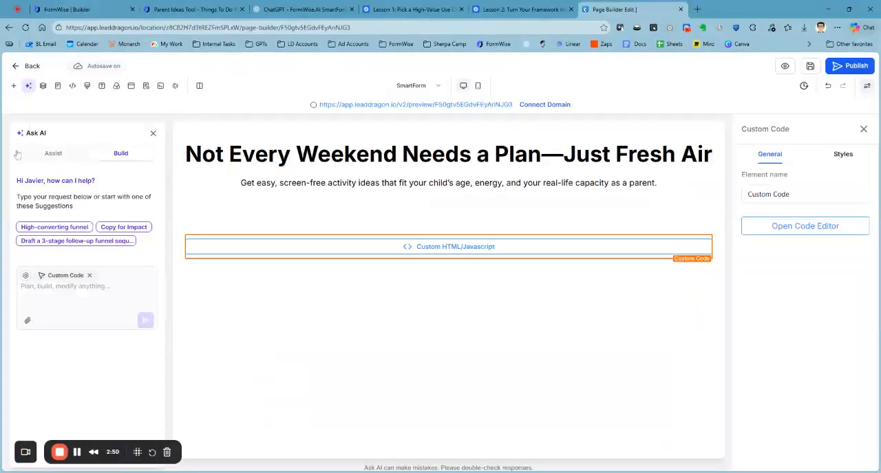
click(73, 86)
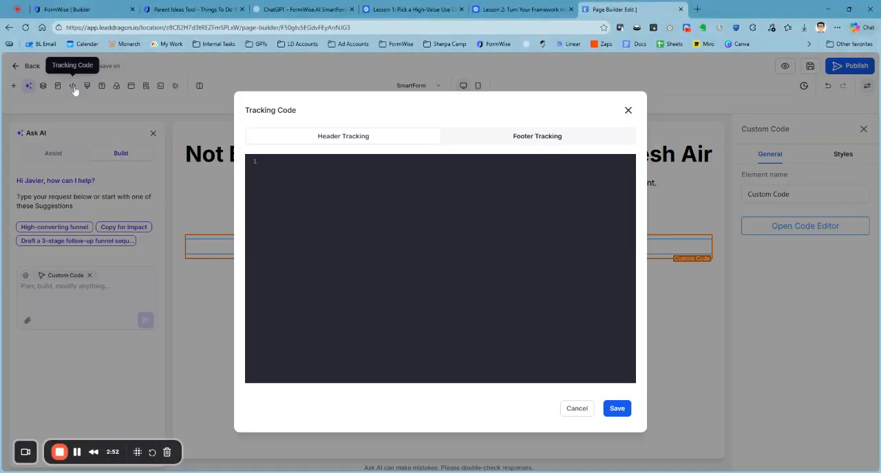
key(ctrl+v)
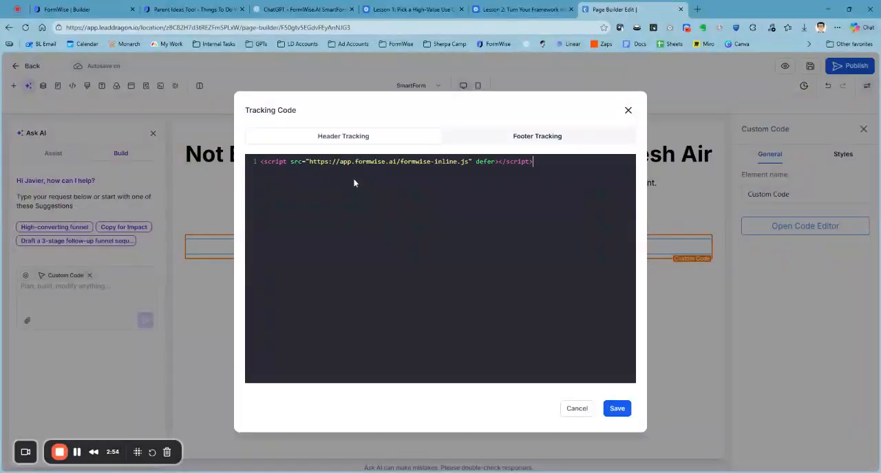
click(617, 410)
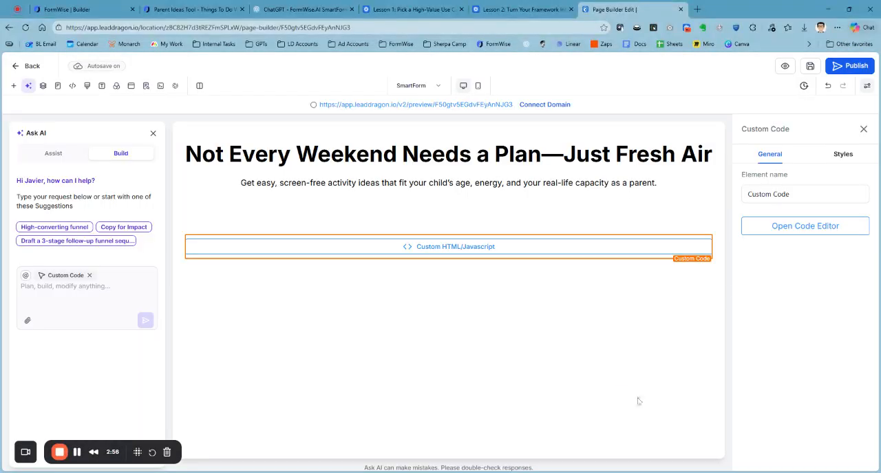
Step: Save the landing page and open its preview
click(146, 85)
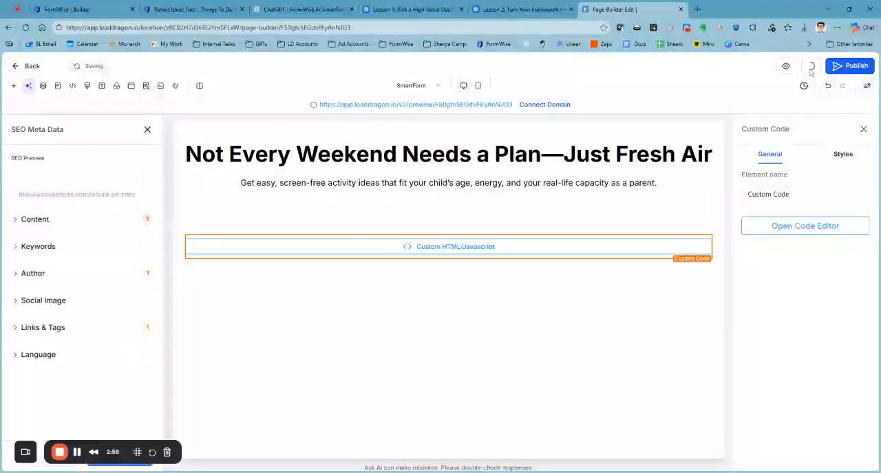
click(147, 130)
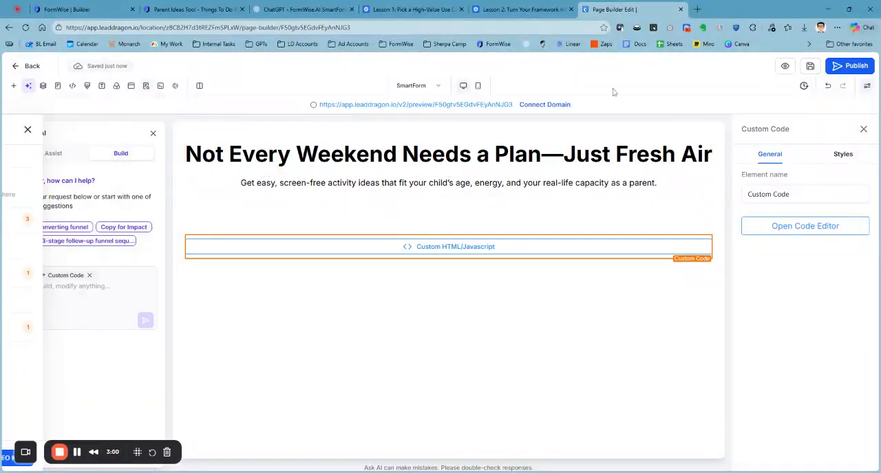
click(786, 67)
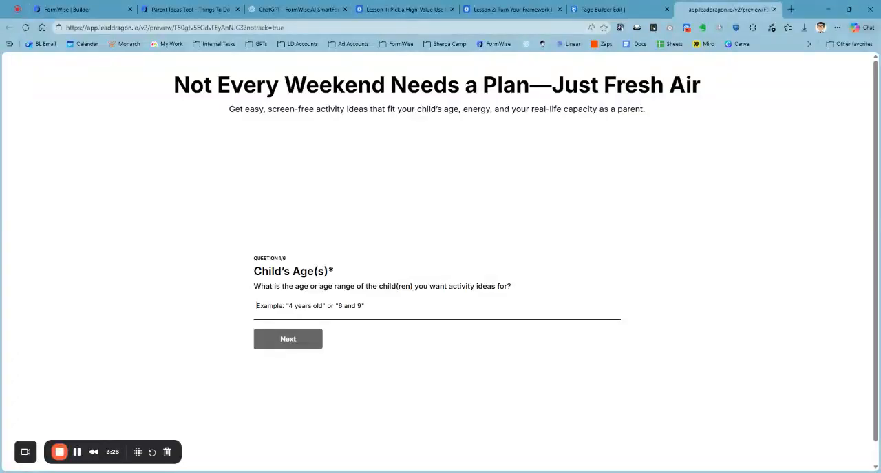
Step: Close the Ask AI assistant in the page builder and examine how the embedded form sits in the landing page preview
click(599, 9)
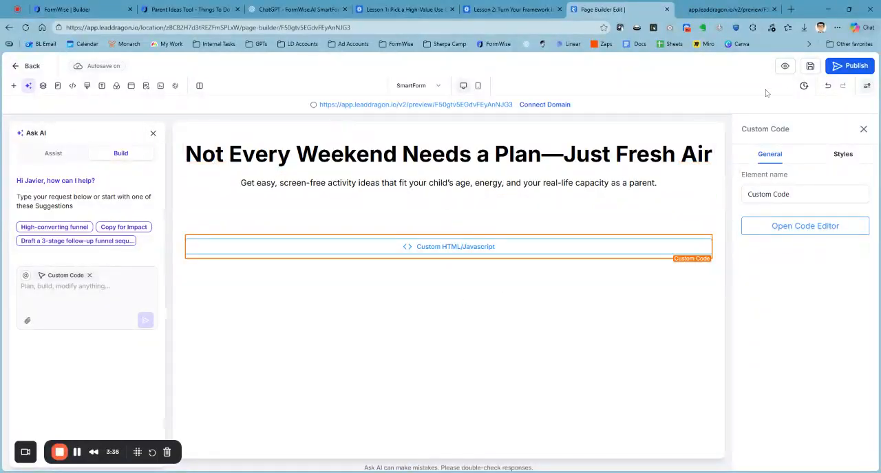
mouse_move(530, 260)
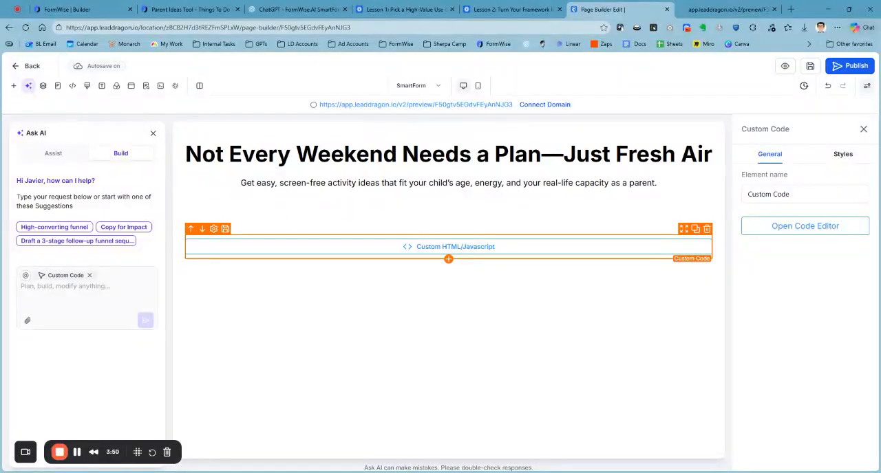
click(153, 134)
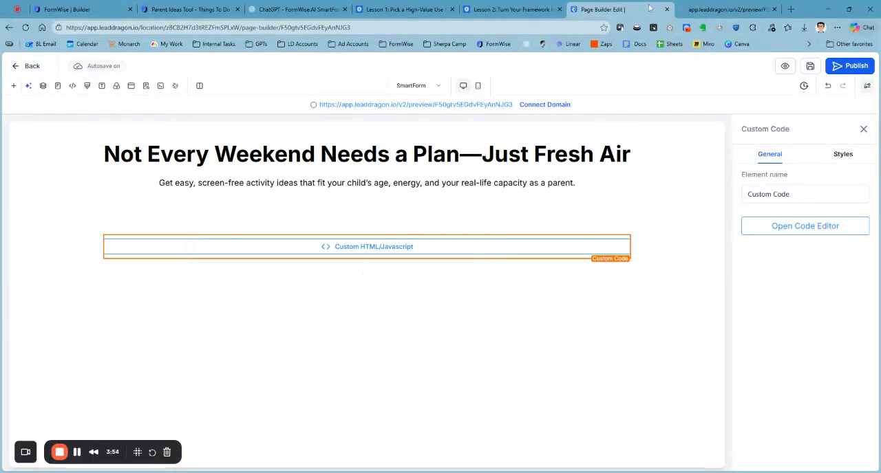
click(699, 8)
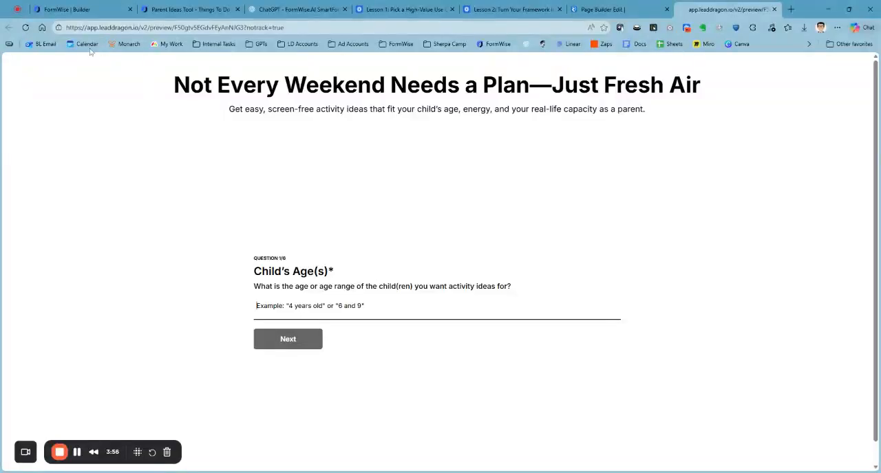
scroll(366, 309, down, 1)
scroll(367, 309, up, 1)
Step: Switch to the FormWise builder, add a new question and move it to first place, above Child's Age(s)
click(85, 16)
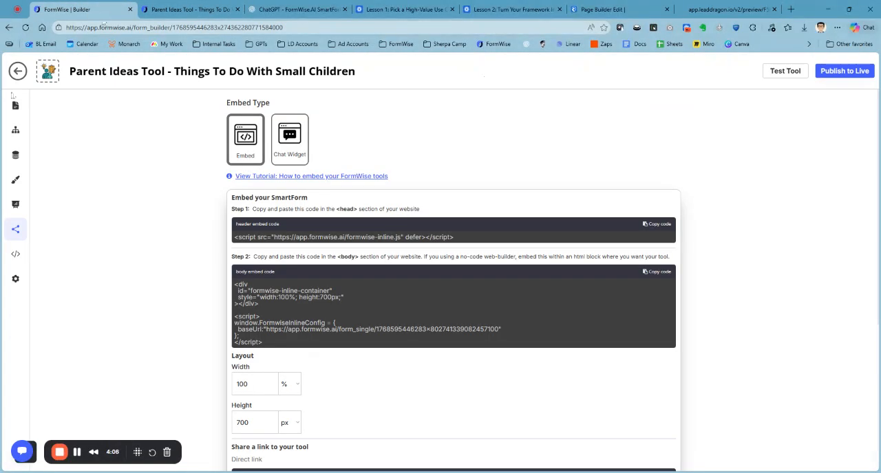
click(16, 105)
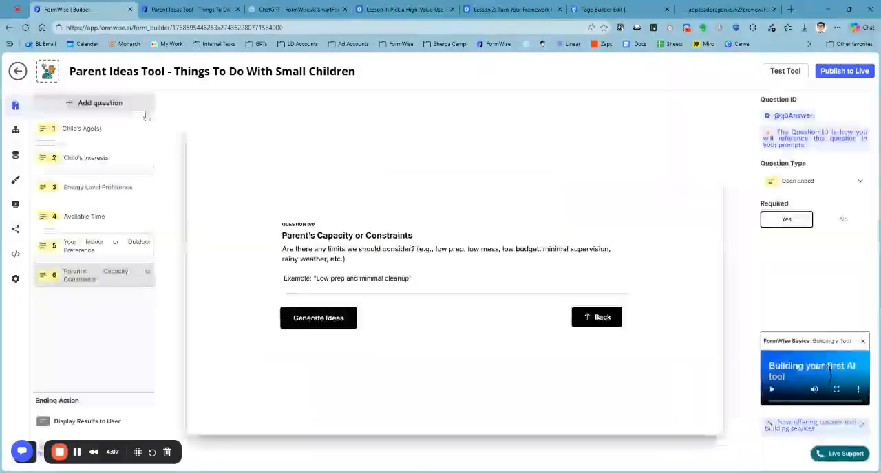
click(110, 109)
drag(95, 297, 103, 134)
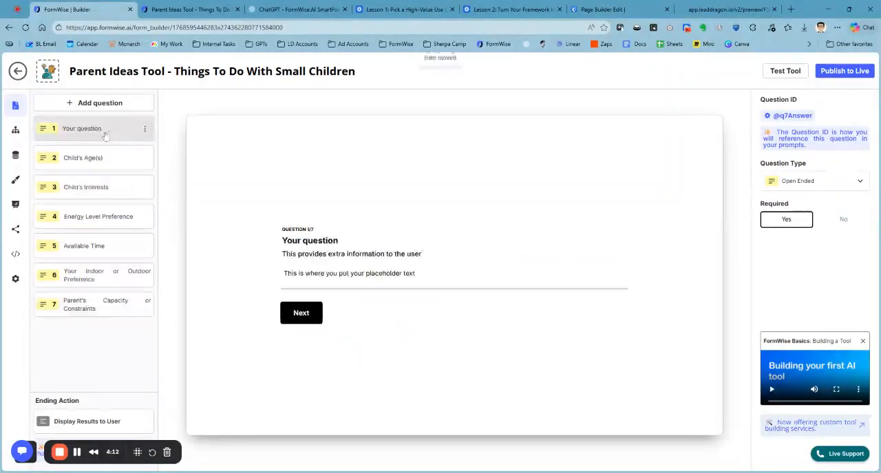
Step: Title the new first question "What is your email?" and clear its description and placeholder text
triple_click(321, 241)
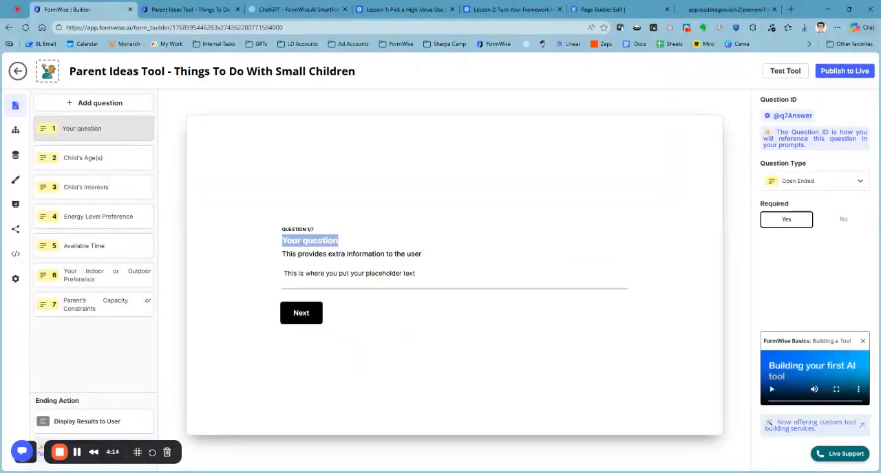
text(What is your e)
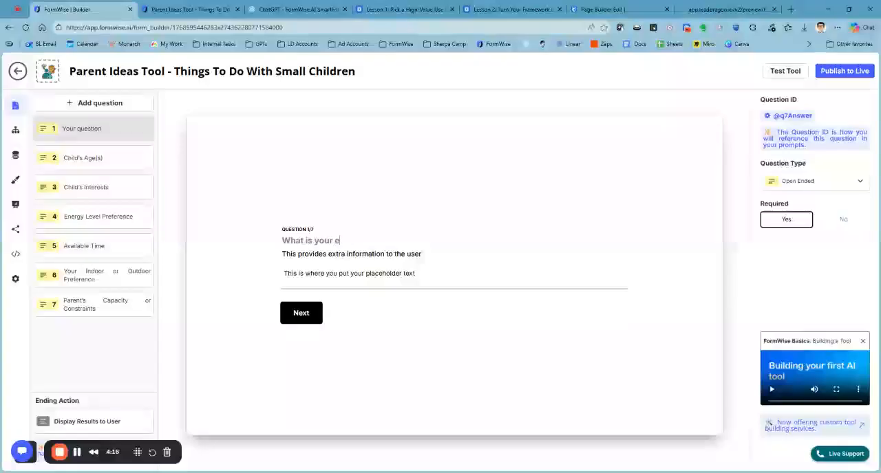
text(mail?)
triple_click(366, 254)
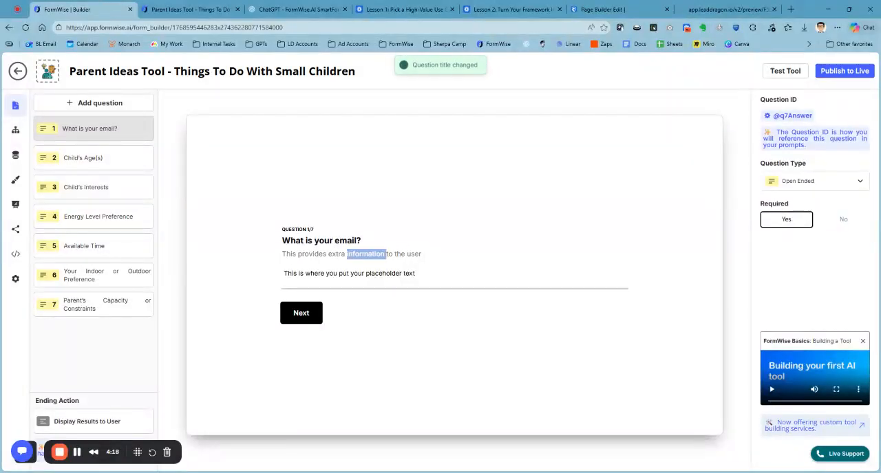
key(BackSpace)
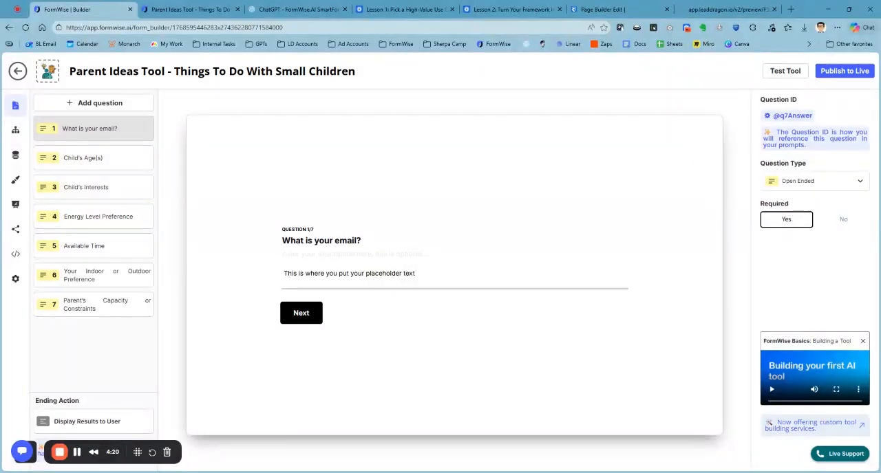
triple_click(383, 273)
key(BackSpace)
click(515, 222)
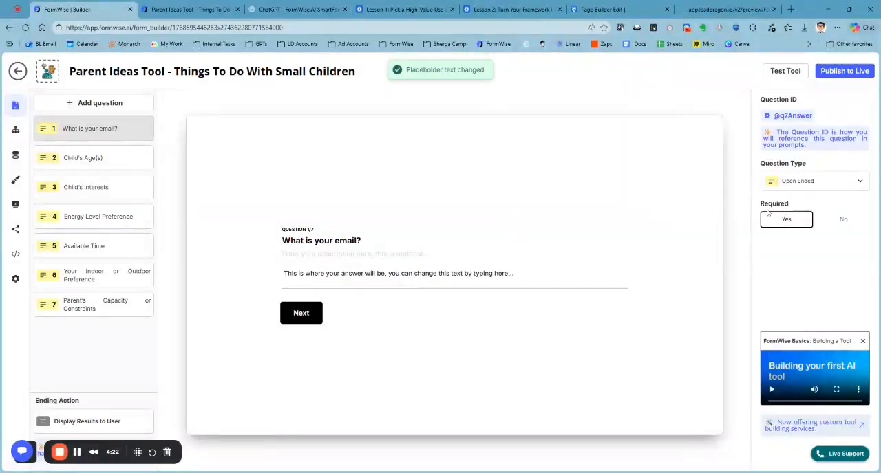
Step: Set the new question's type to Email and publish the updated tool to live
click(809, 184)
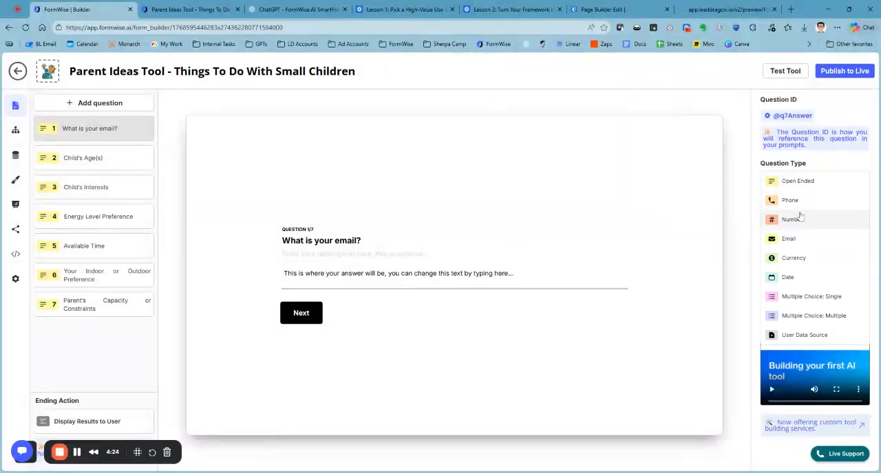
click(805, 241)
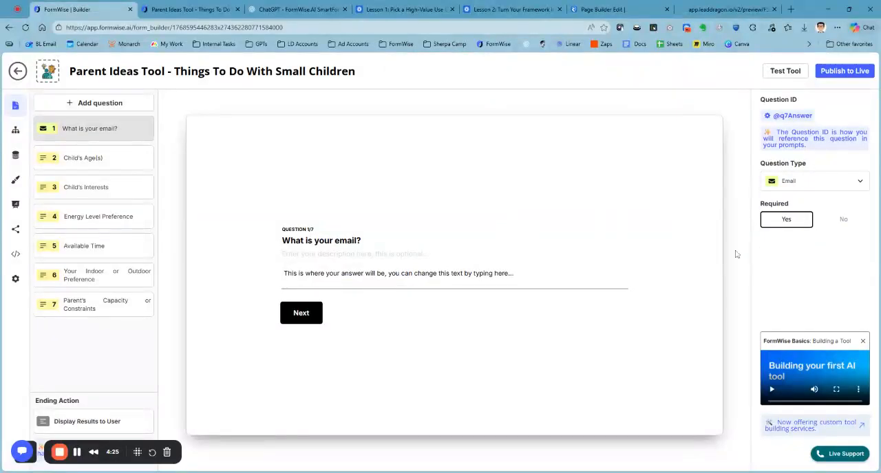
click(834, 73)
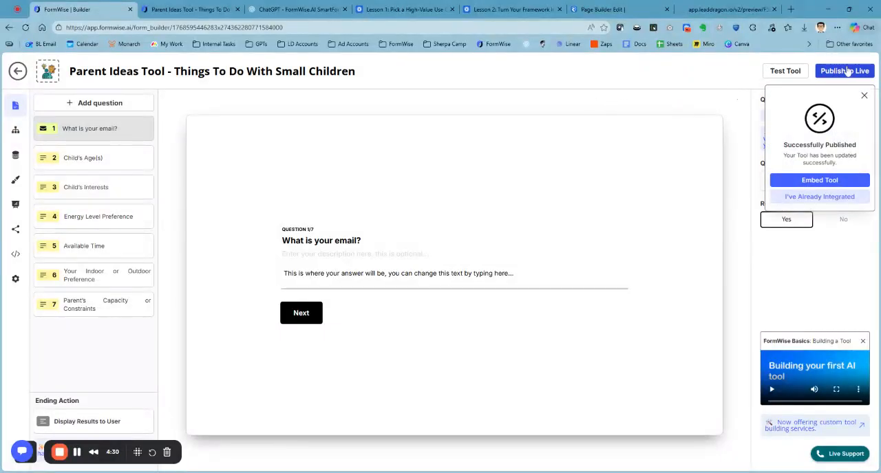
click(847, 71)
Step: Open the tool's settings and go to the Webhook URL of the Response to Webhook workflow step
click(15, 278)
click(305, 173)
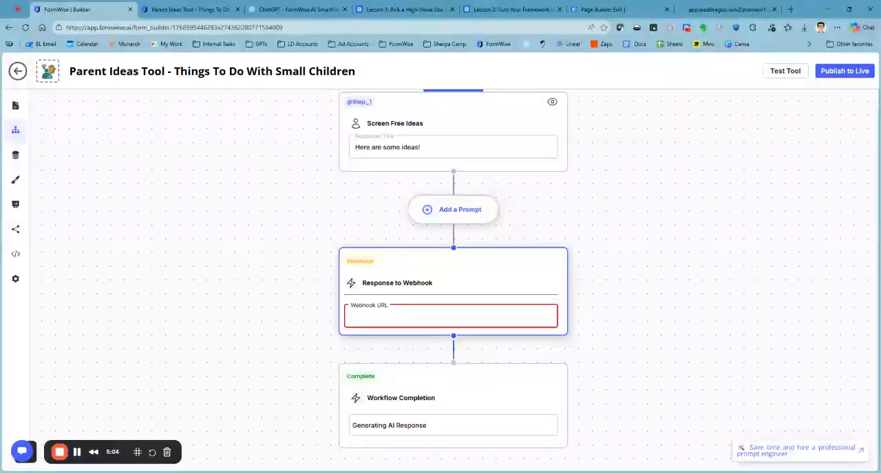
Step: Return to the landing page preview and start answering the "What is your email?" question
click(716, 9)
click(395, 295)
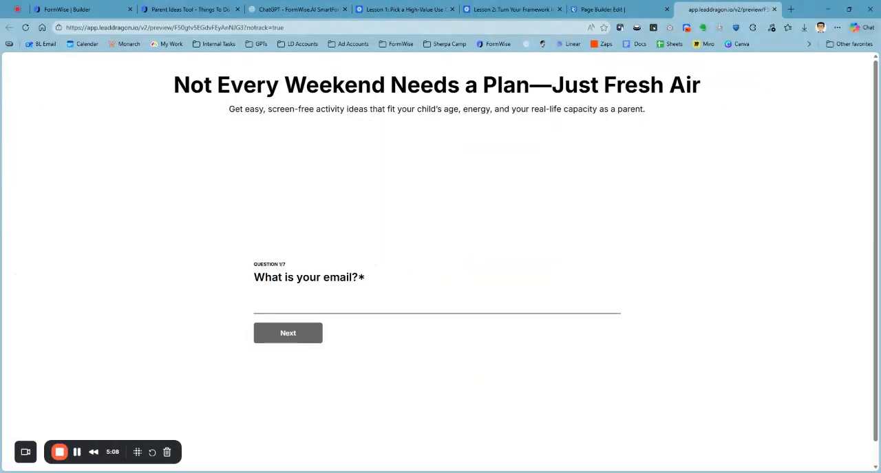